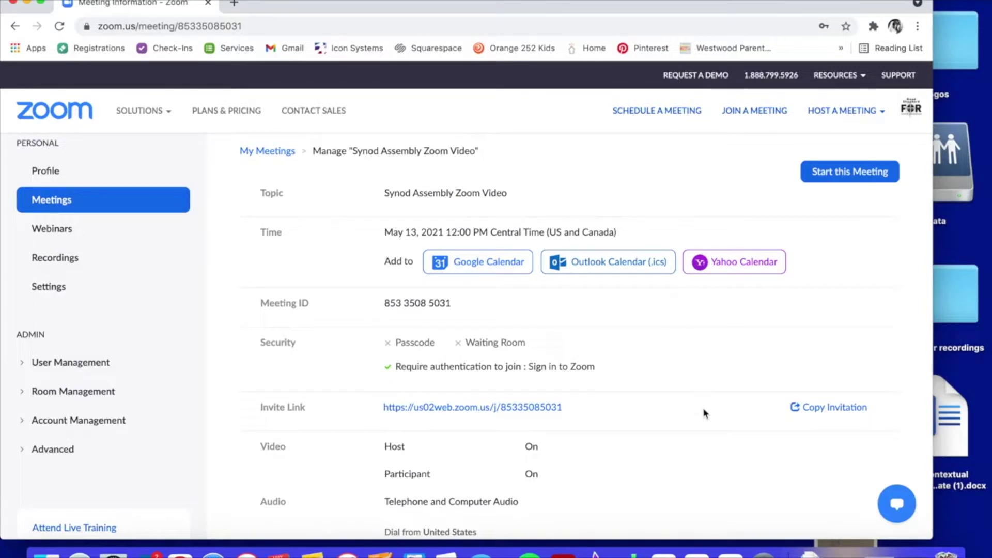
# Step: Launch the Synod Assembly Zoom Video meeting from its invite link
pyautogui.scroll(-3, 705, 413)
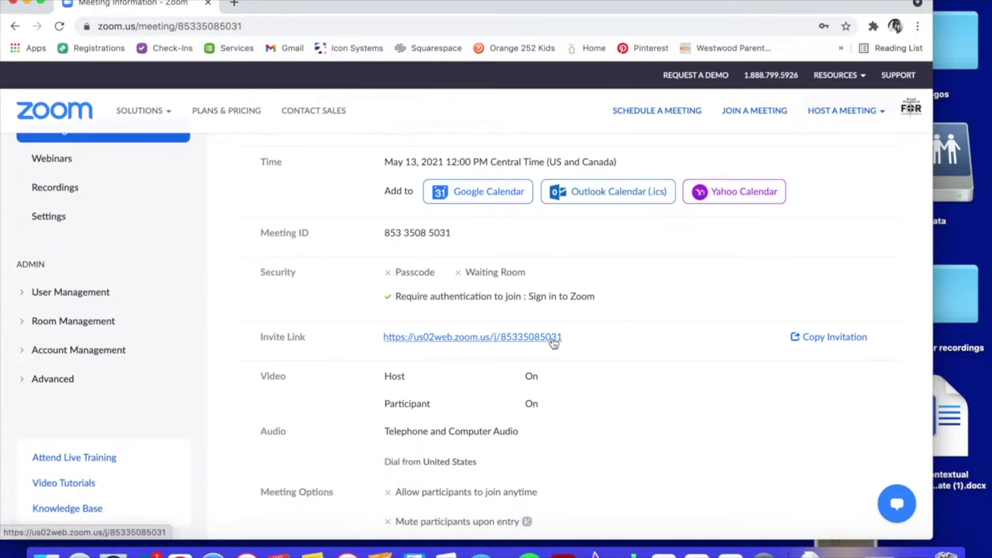
pyautogui.click(554, 342)
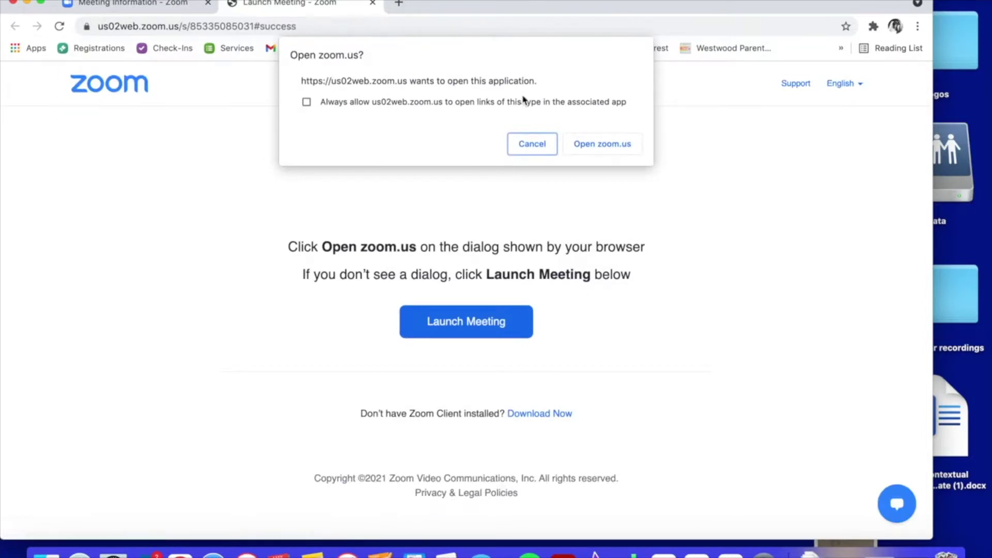
# Step: Open the meeting in the Zoom app, then turn the camera off and back on
pyautogui.click(602, 146)
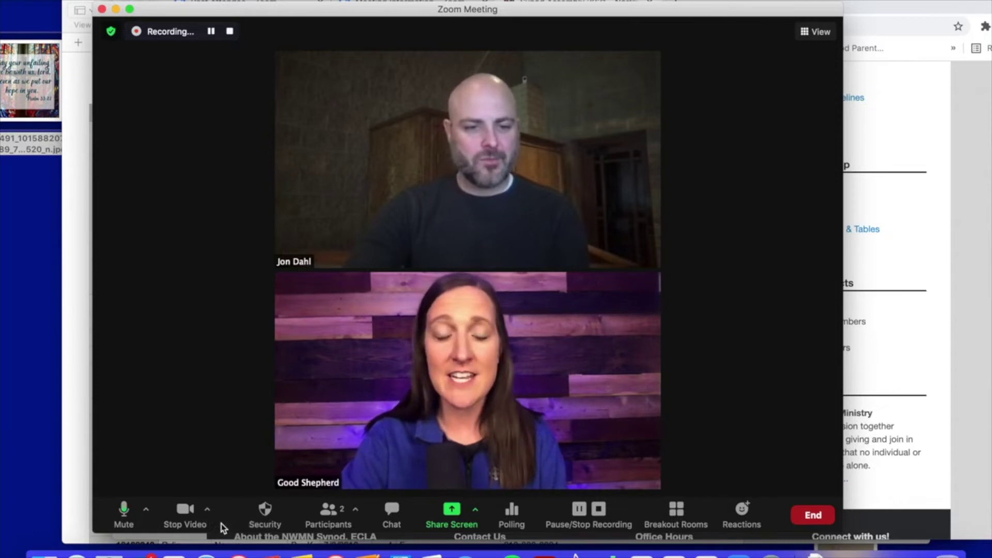
pyautogui.click(185, 514)
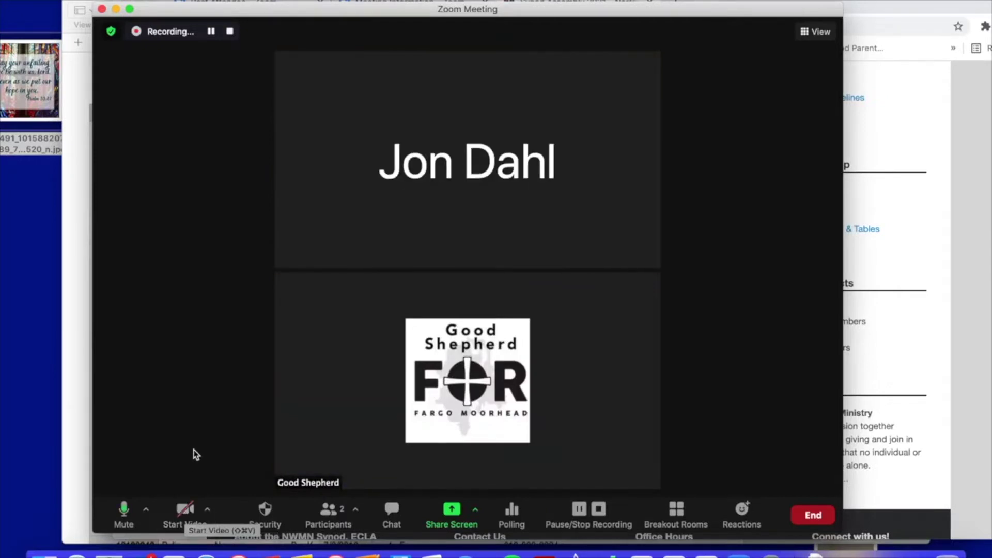
pyautogui.click(187, 518)
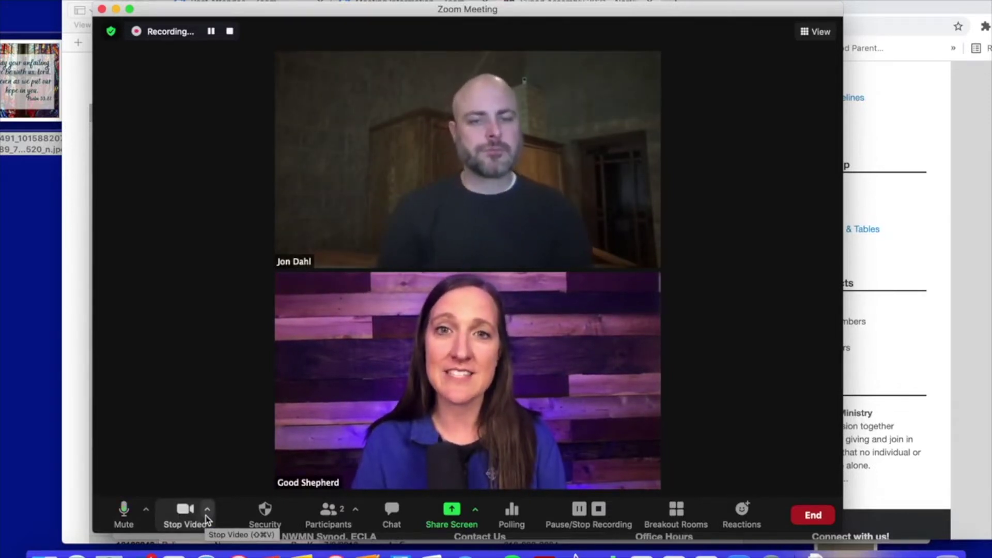
pyautogui.click(124, 516)
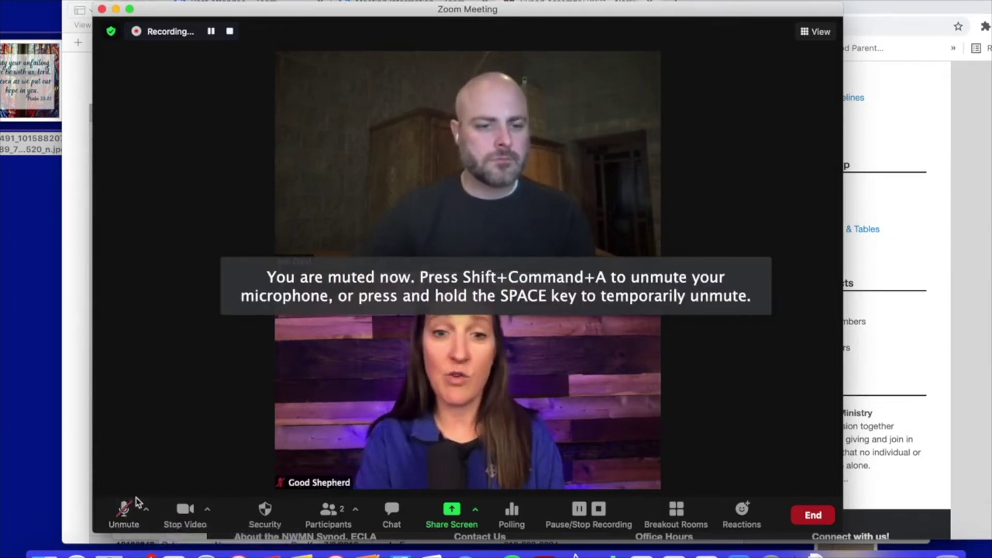
pyautogui.click(124, 517)
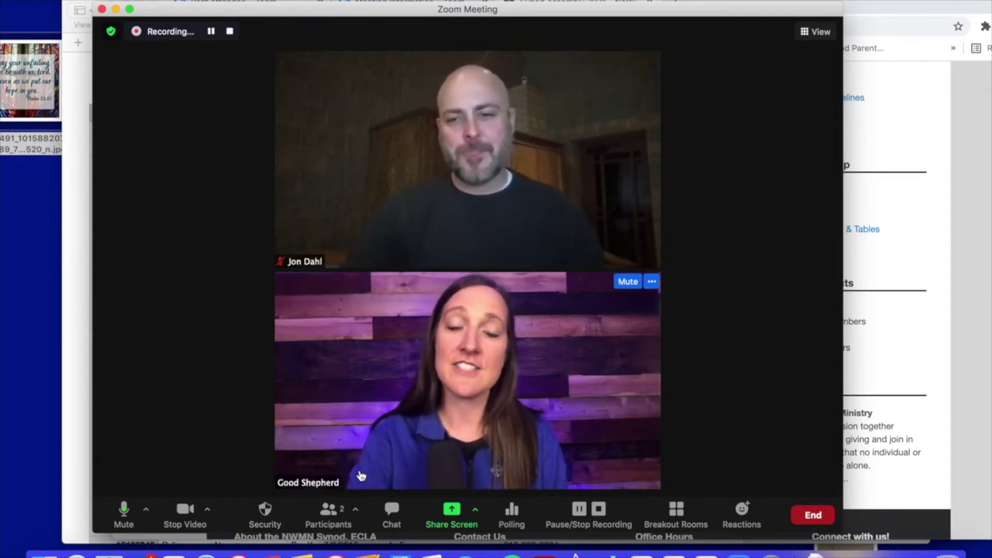
# Step: Rename your meeting display name from Good Shepherd to your full name
pyautogui.click(652, 283)
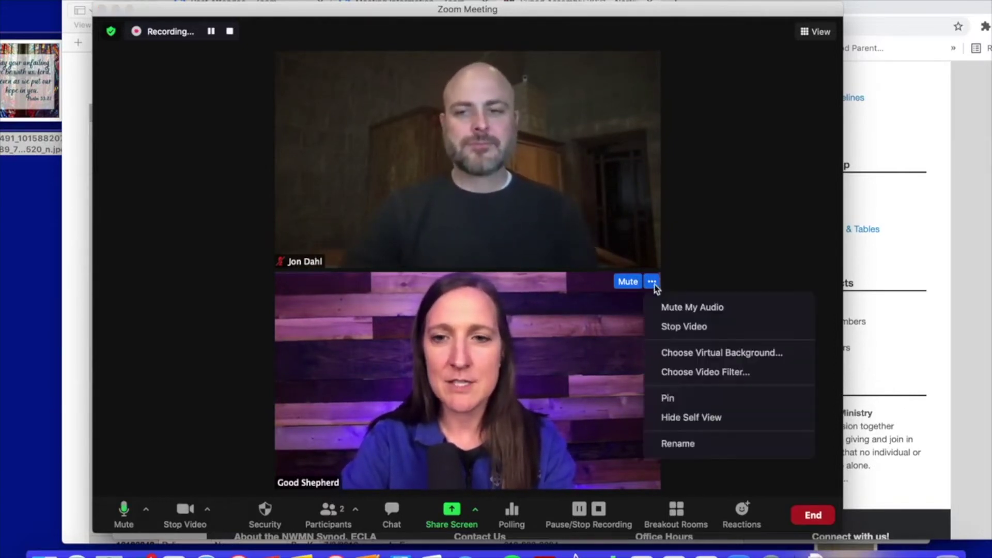
pyautogui.click(675, 444)
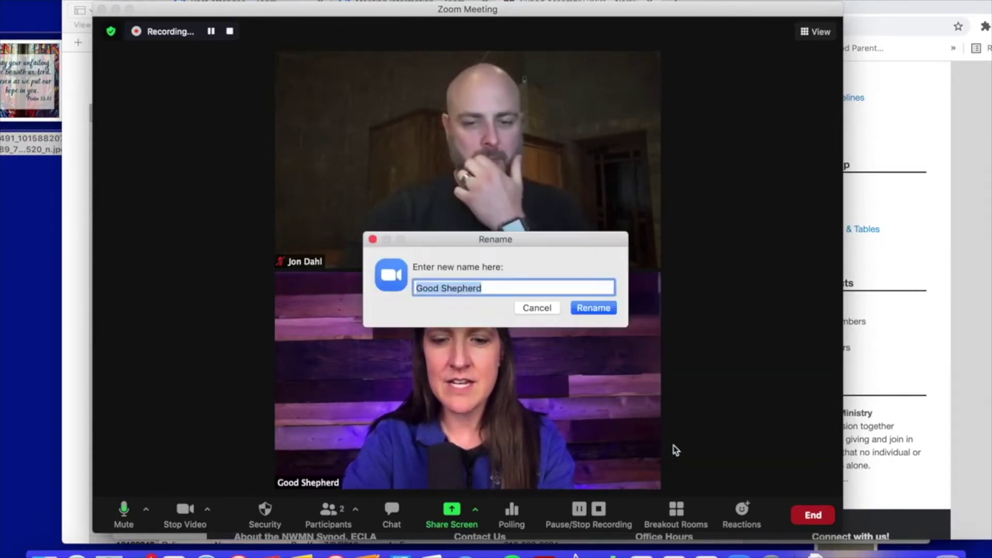
pyautogui.write('Julie Wilson')
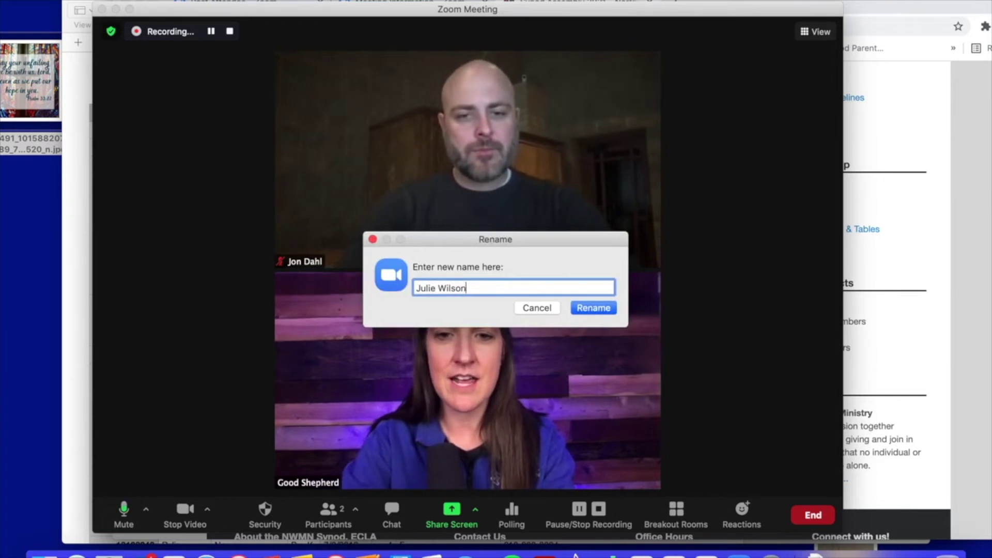
pyautogui.click(609, 310)
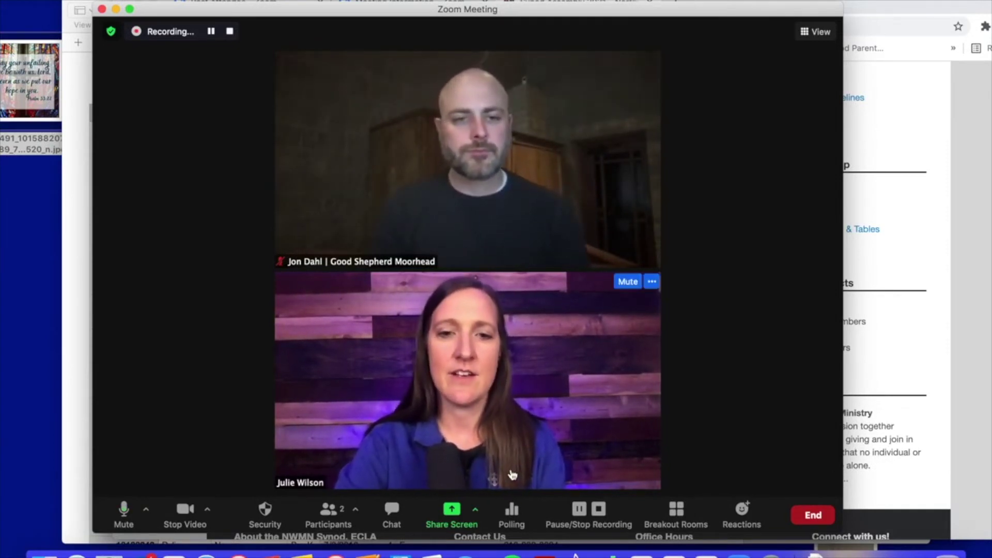
# Step: Send "This is so fun!" to Everyone in the meeting chat
pyautogui.click(388, 515)
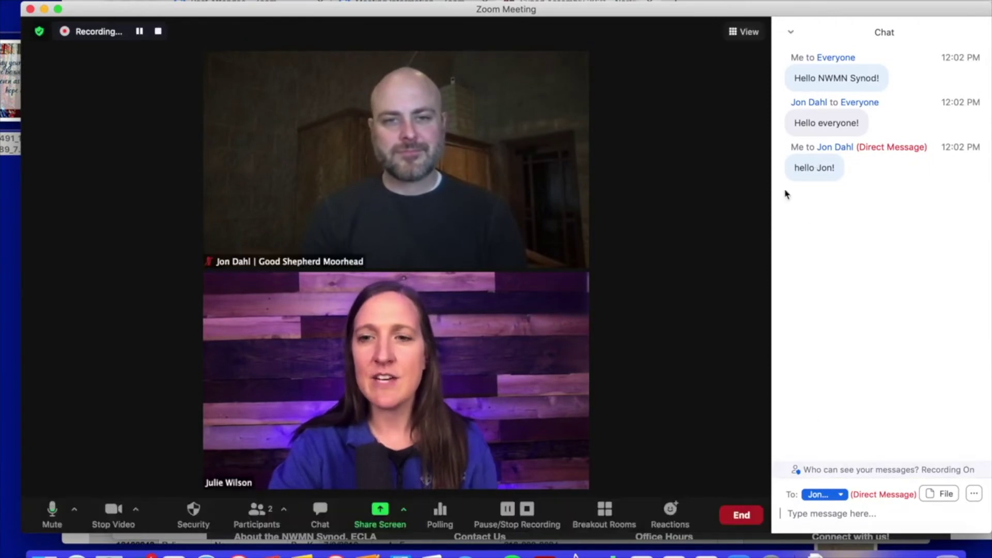
pyautogui.click(826, 496)
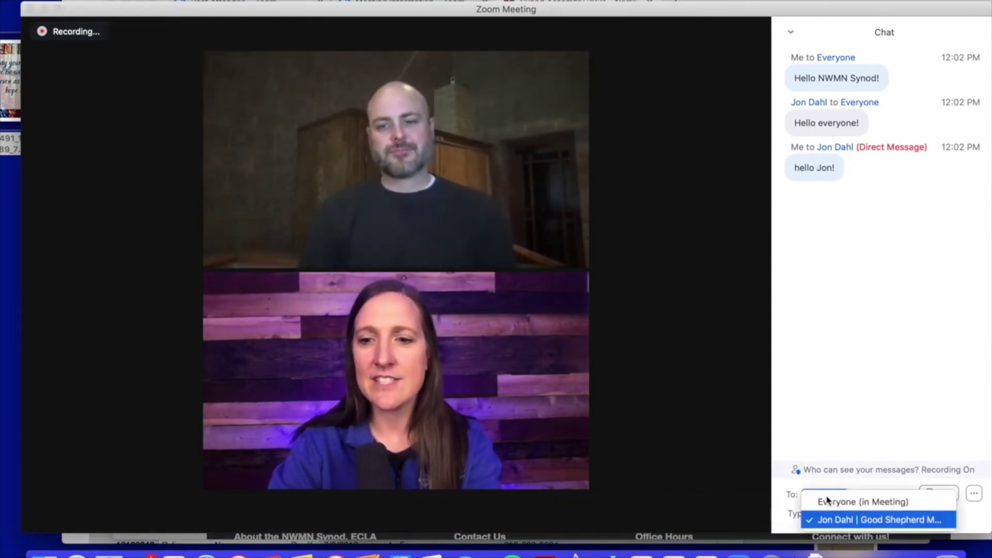
pyautogui.click(827, 503)
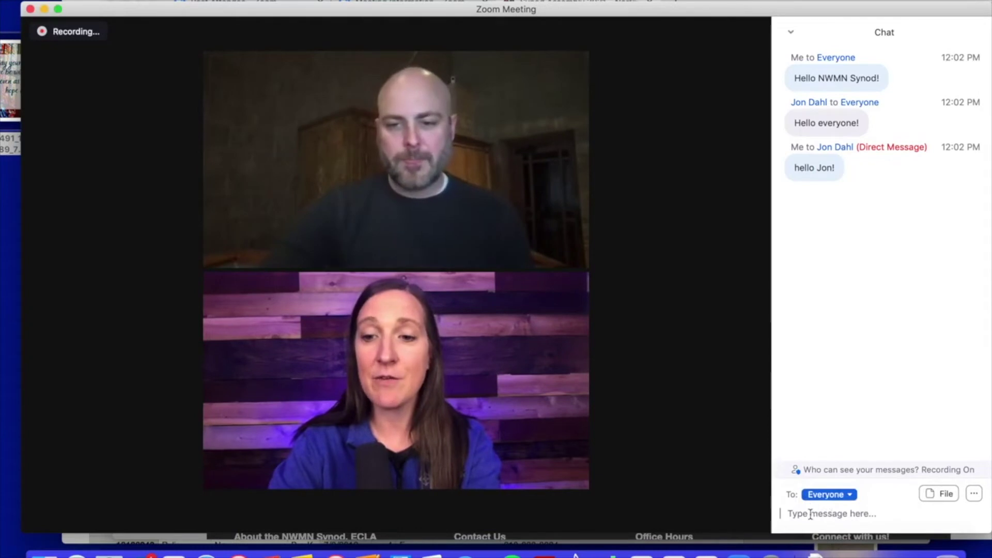
pyautogui.write('This is ')
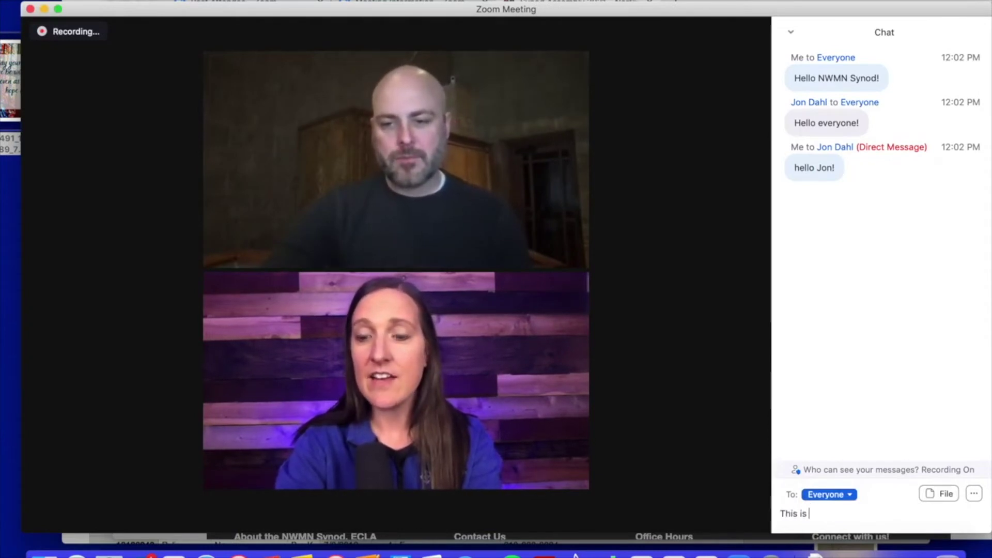
pyautogui.write('so fun!')
pyautogui.press('Return')
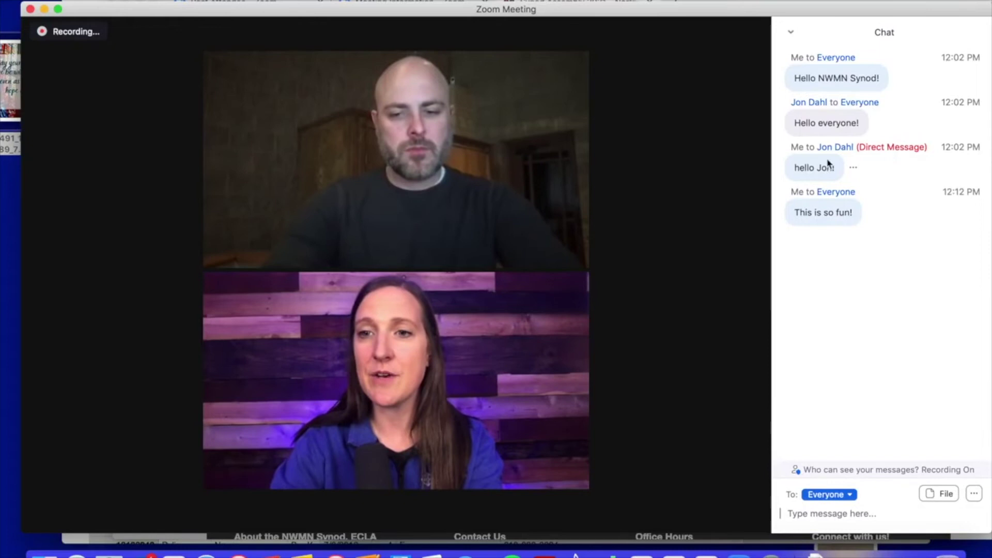
# Step: Privately message the other participant "how's it going?", then reset the recipient to Everyone
pyautogui.click(833, 495)
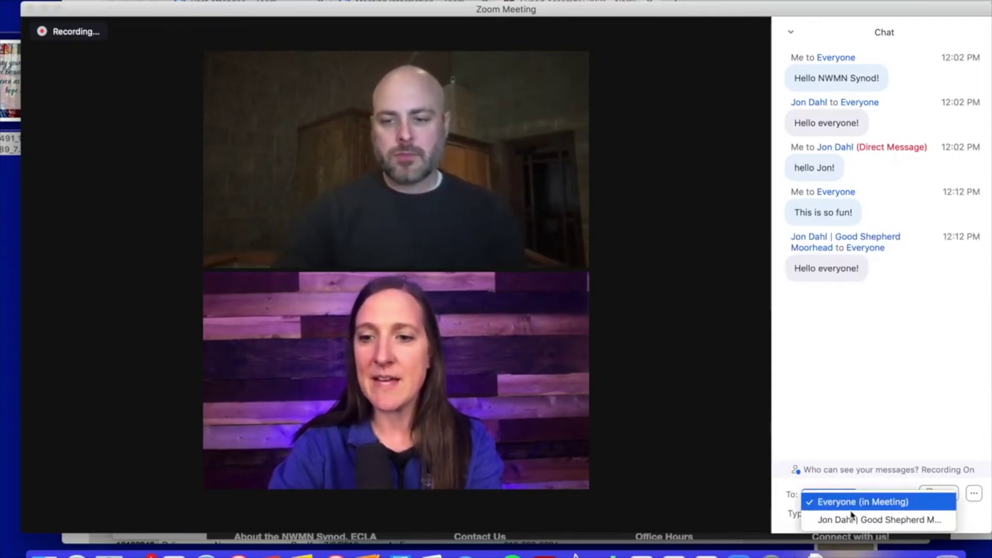
pyautogui.click(838, 521)
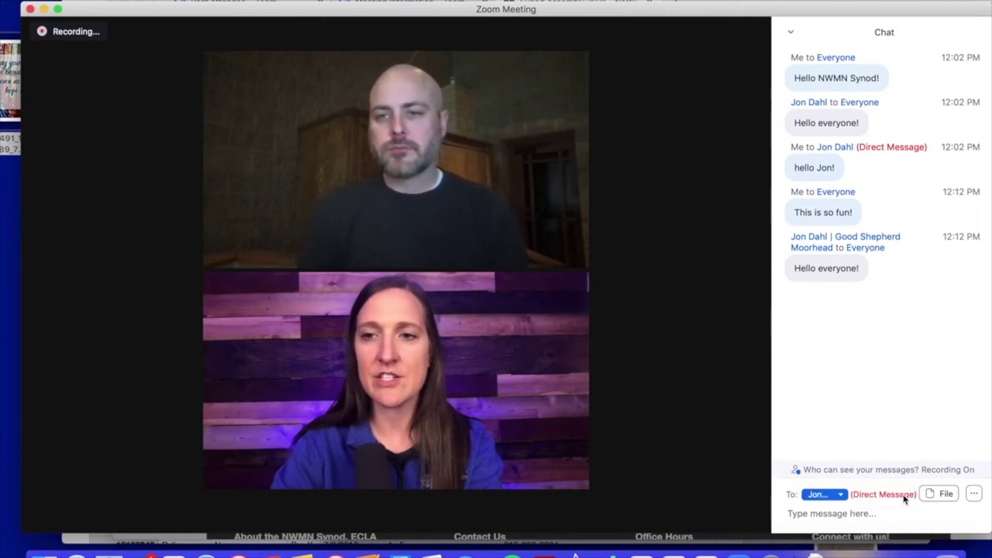
pyautogui.write("how'")
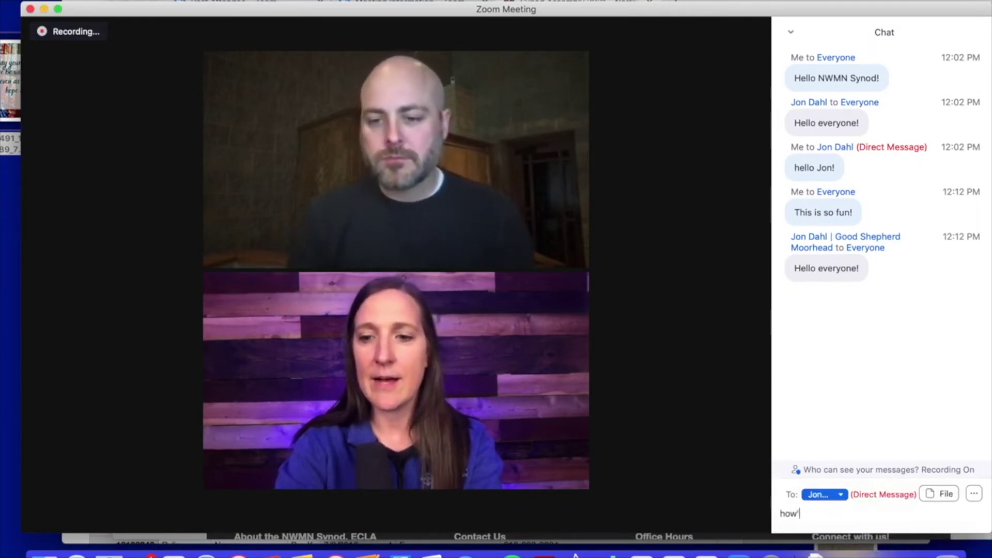
pyautogui.write('s it going?')
pyautogui.press('Return')
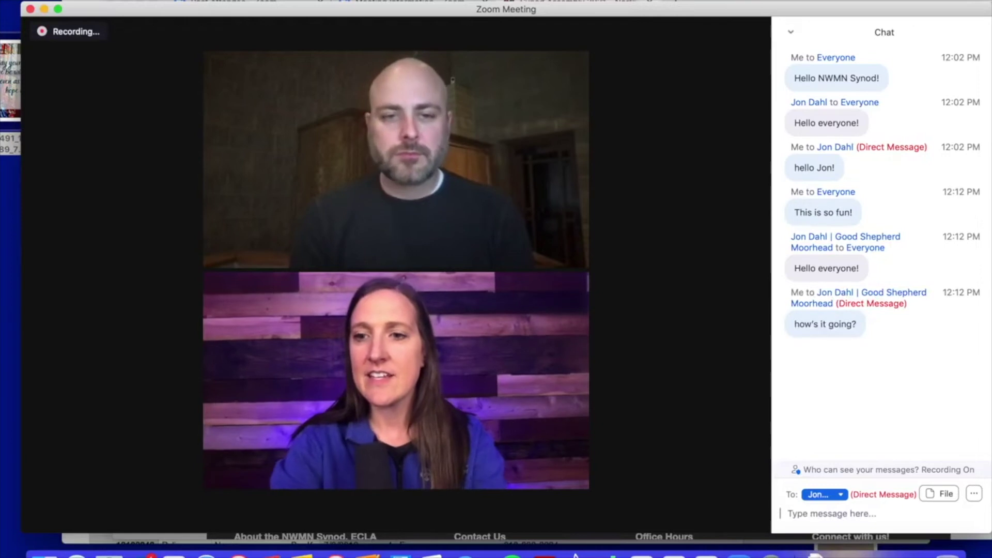
pyautogui.click(825, 500)
pyautogui.click(825, 501)
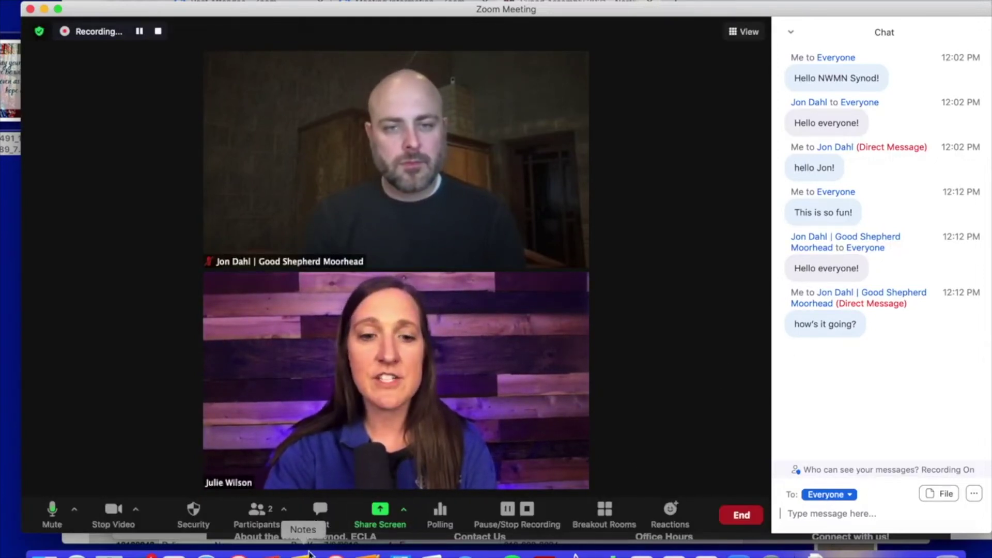
# Step: Close the chat panel, enter full screen from the Meeting menu, then exit it
pyautogui.click(322, 513)
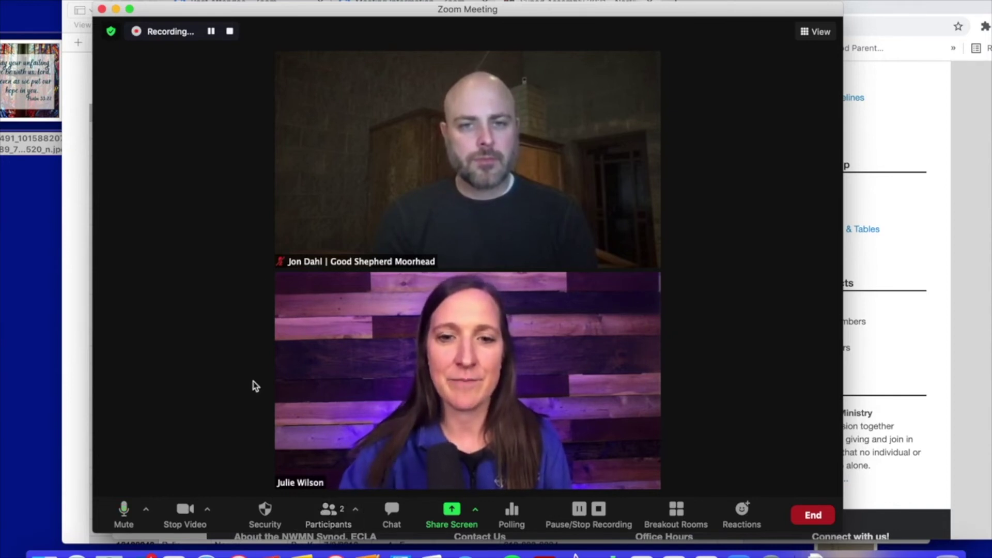
pyautogui.click(109, 1)
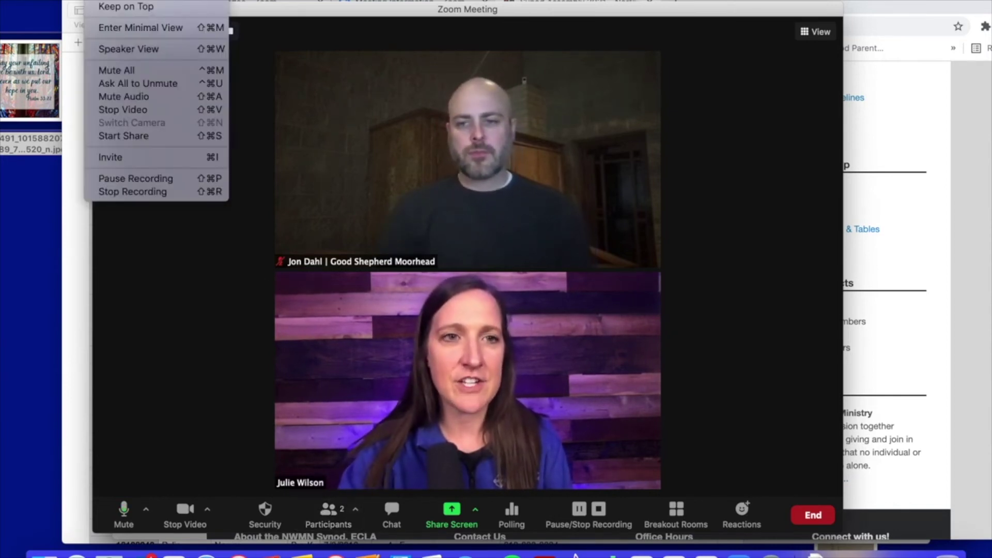
pyautogui.click(126, 1)
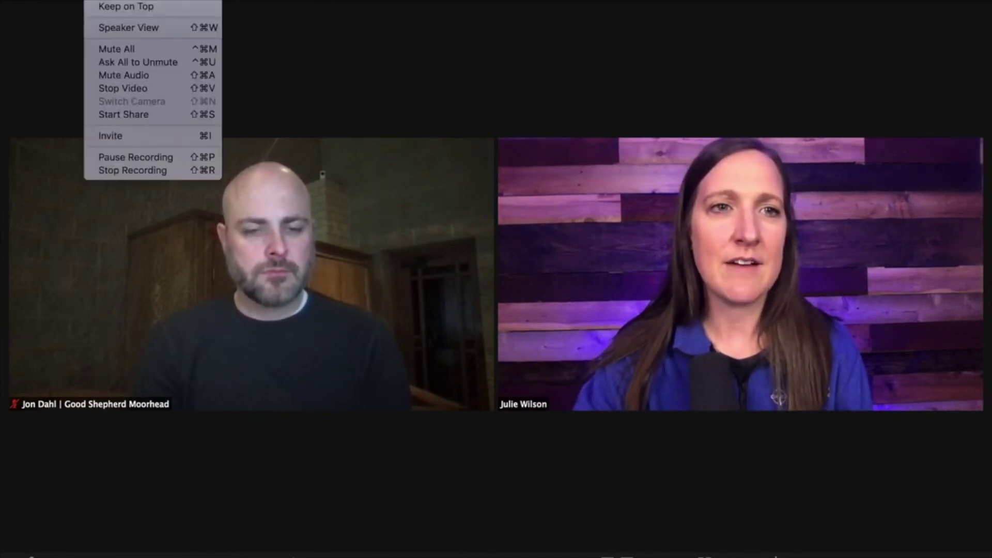
pyautogui.click(114, 1)
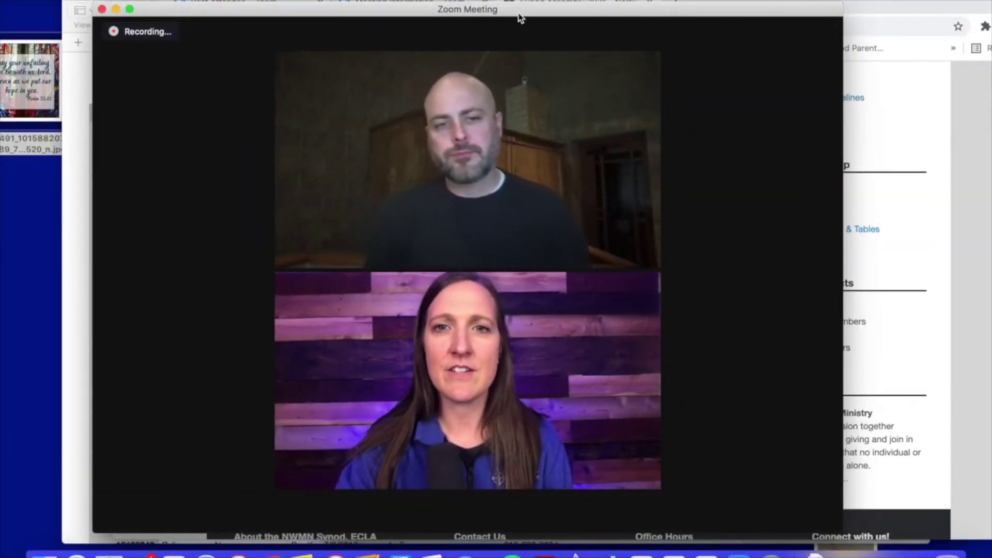
# Step: Bring up the Synod Assembly 2021 tab and scroll through its assembly resource links
pyautogui.click(537, 3)
pyautogui.scroll(5, 345, 131)
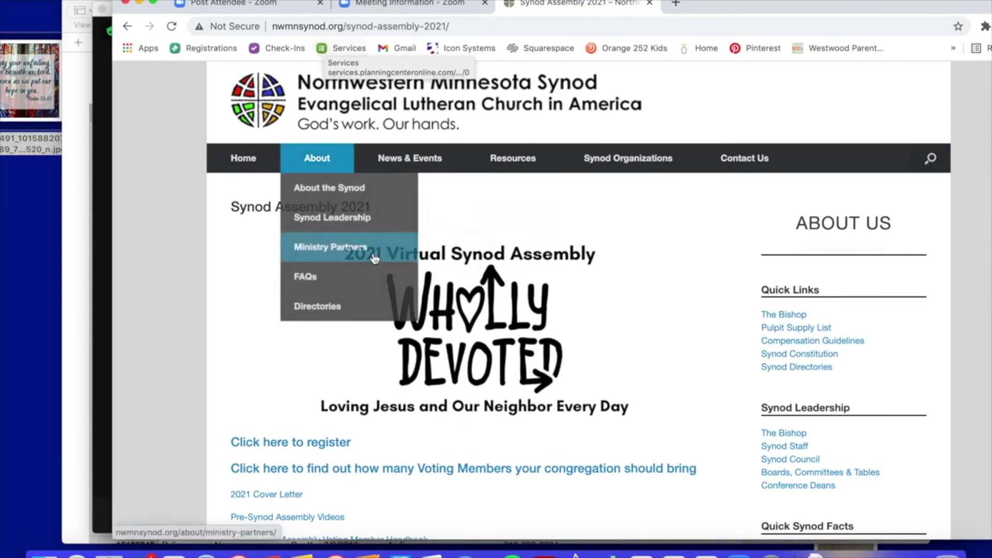
pyautogui.scroll(-3, 503, 352)
pyautogui.scroll(-5, 504, 352)
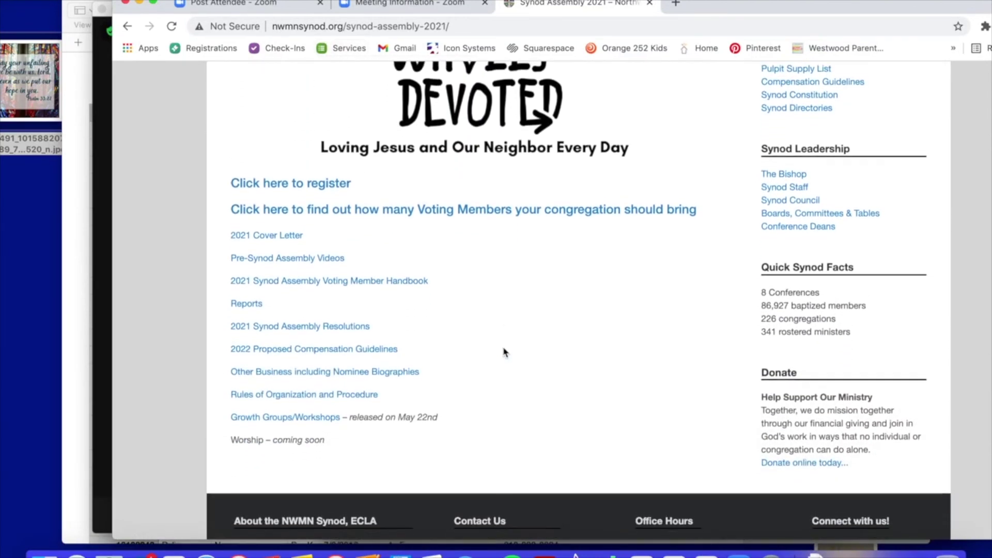